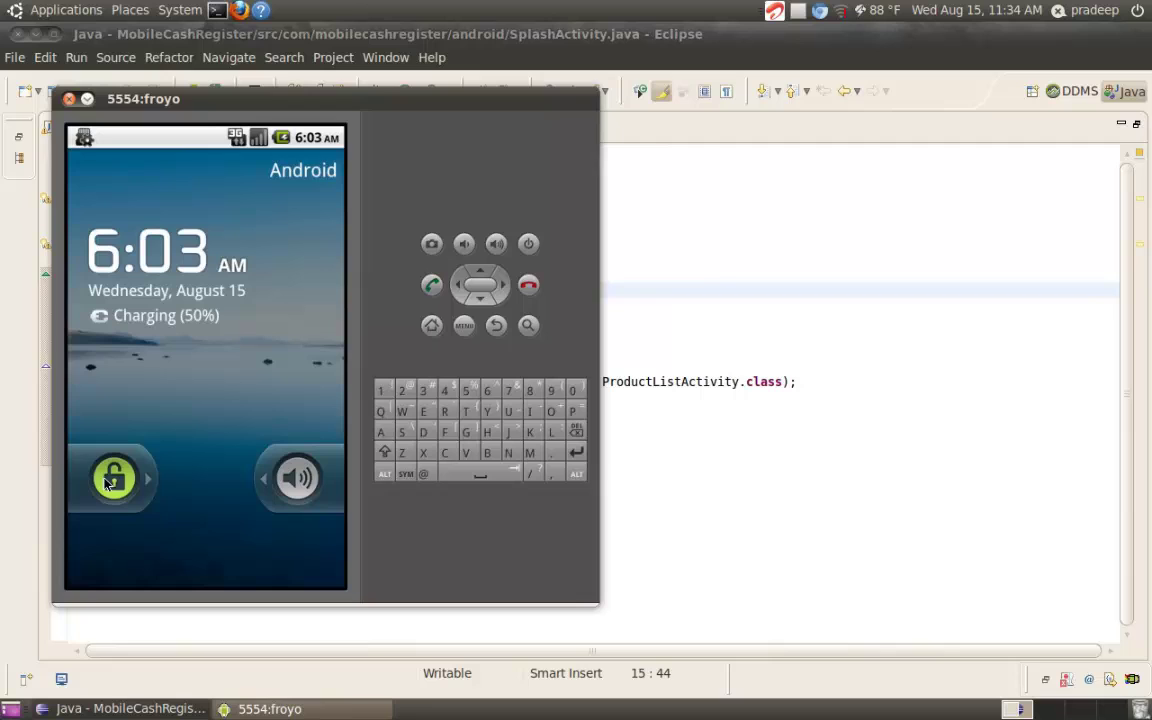
Slide the lock screen open so Mobile Cash Register shows Trumbull 200 at $999.99
left_click_drag(106, 483, 359, 511)
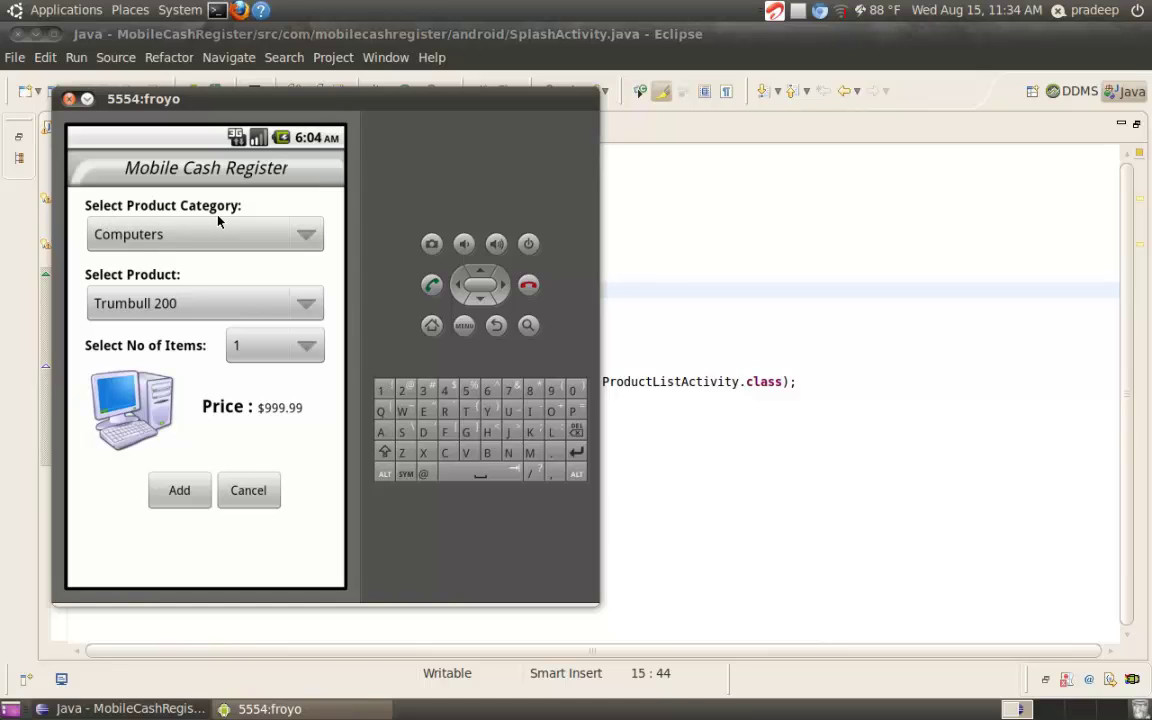
Select the Monitors category, the Trumbull 29" Monitor at $499.99, and quantity 2
left_click(309, 236)
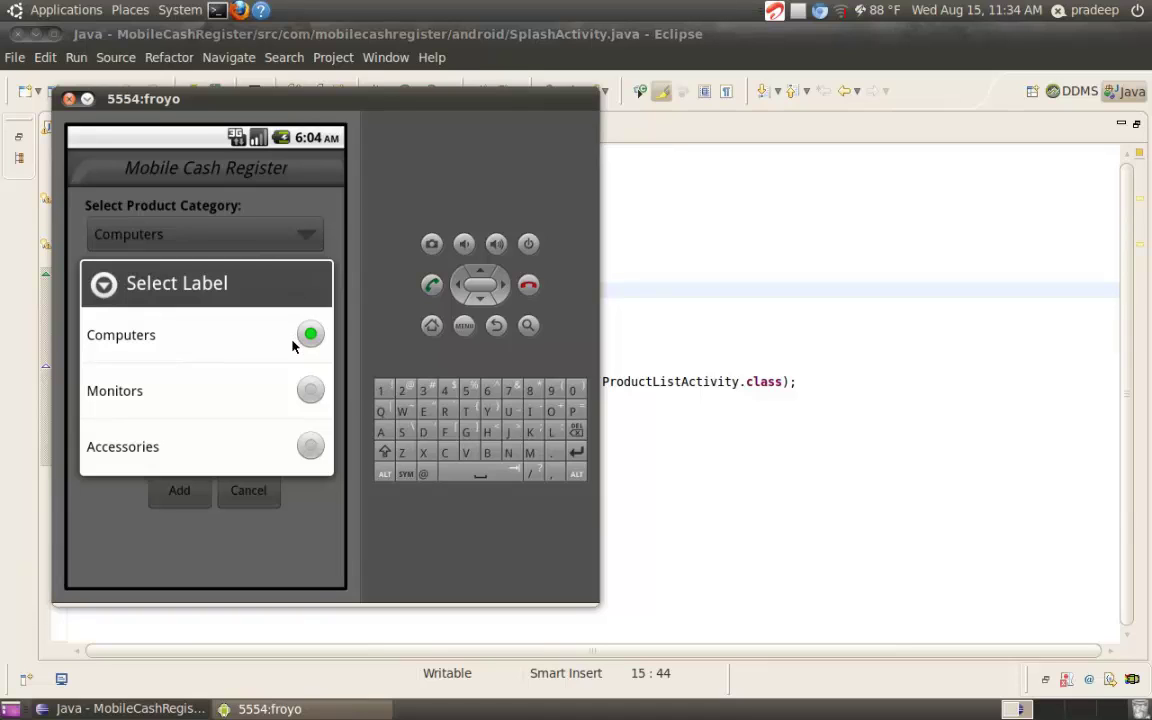
left_click(314, 395)
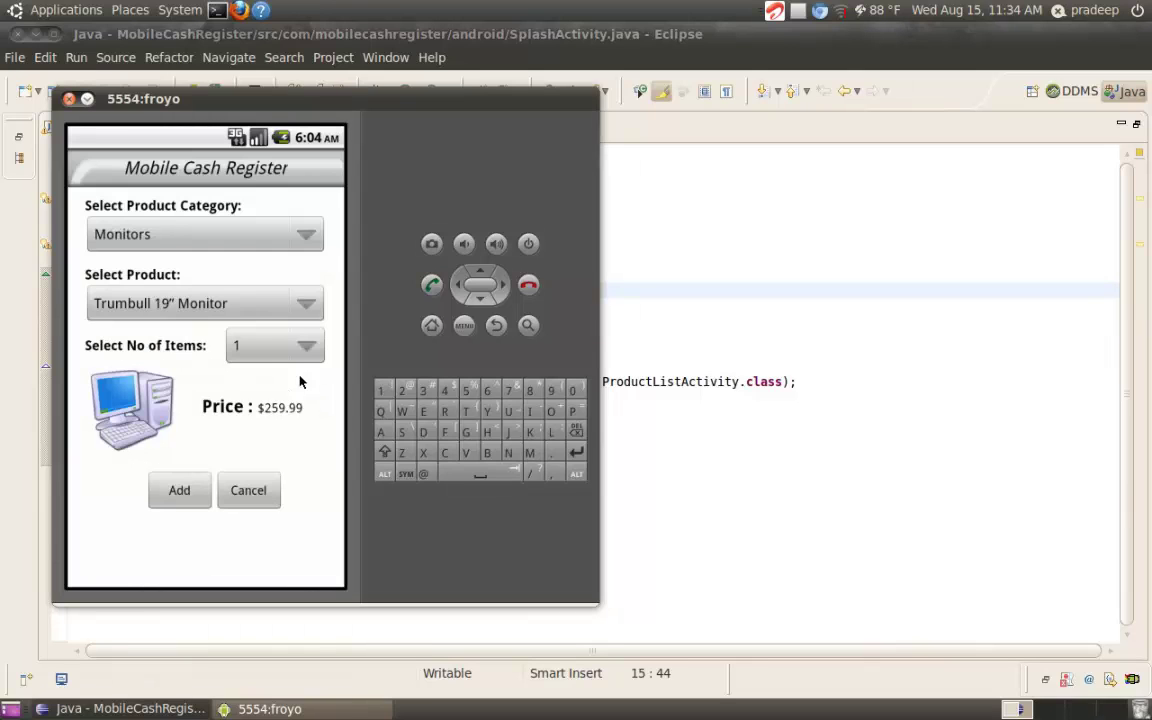
left_click(308, 313)
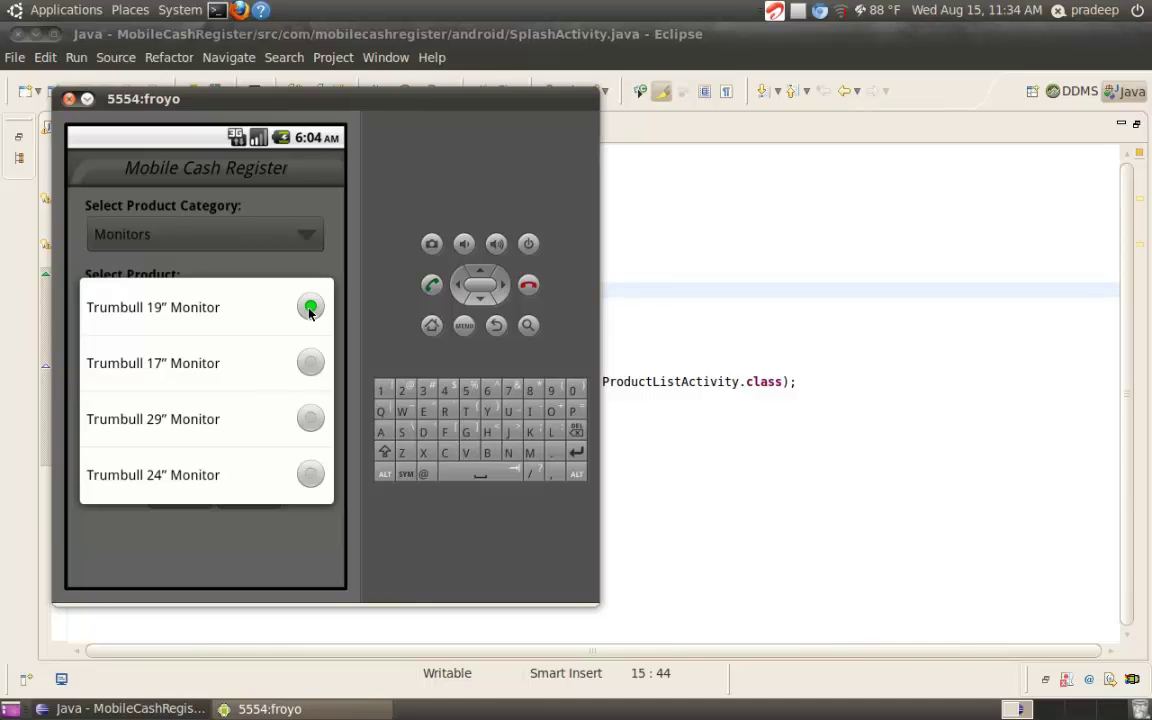
left_click(315, 420)
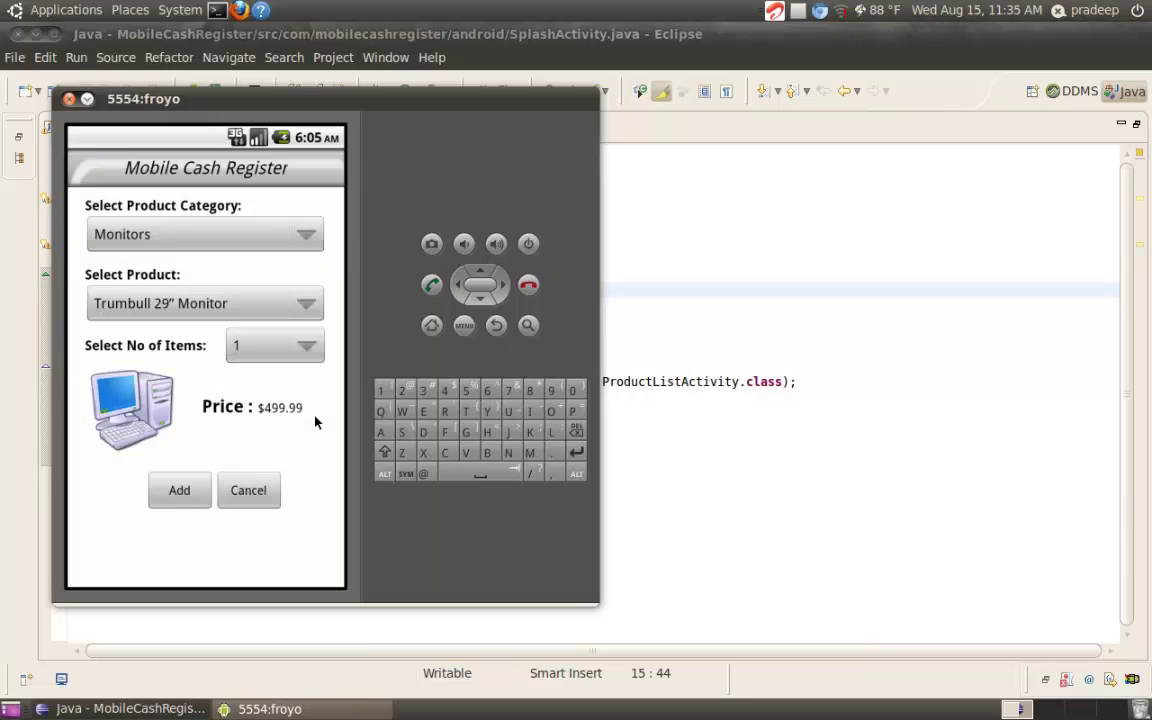
left_click(310, 350)
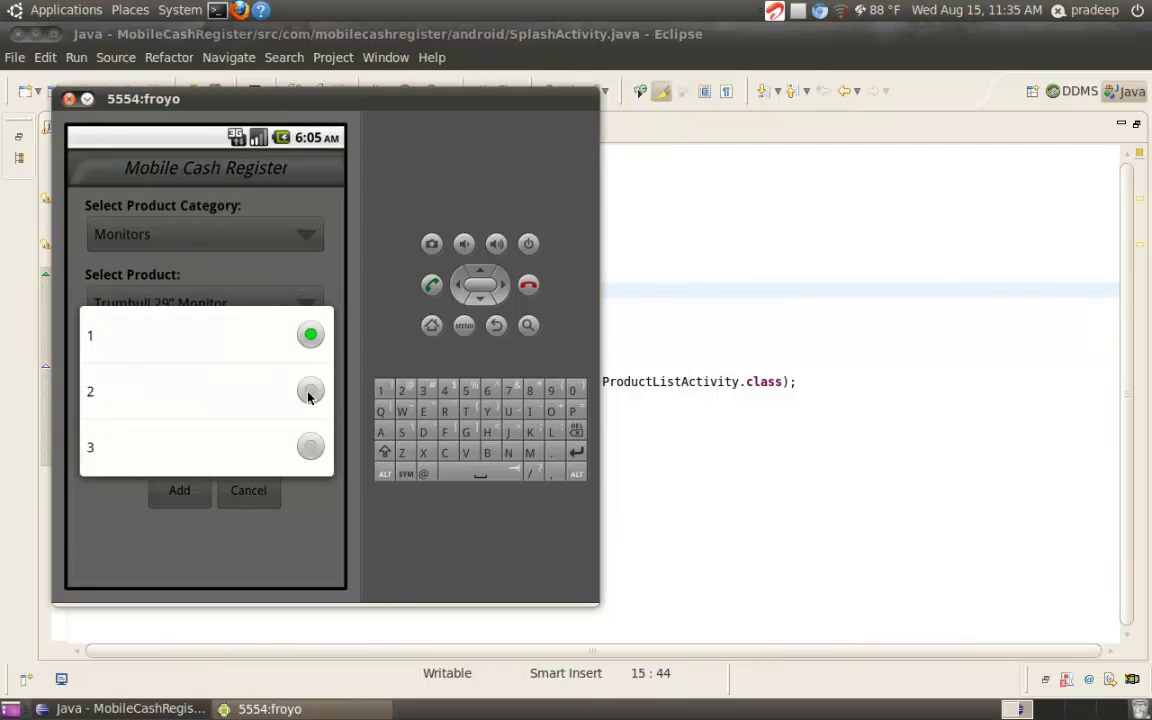
left_click(309, 392)
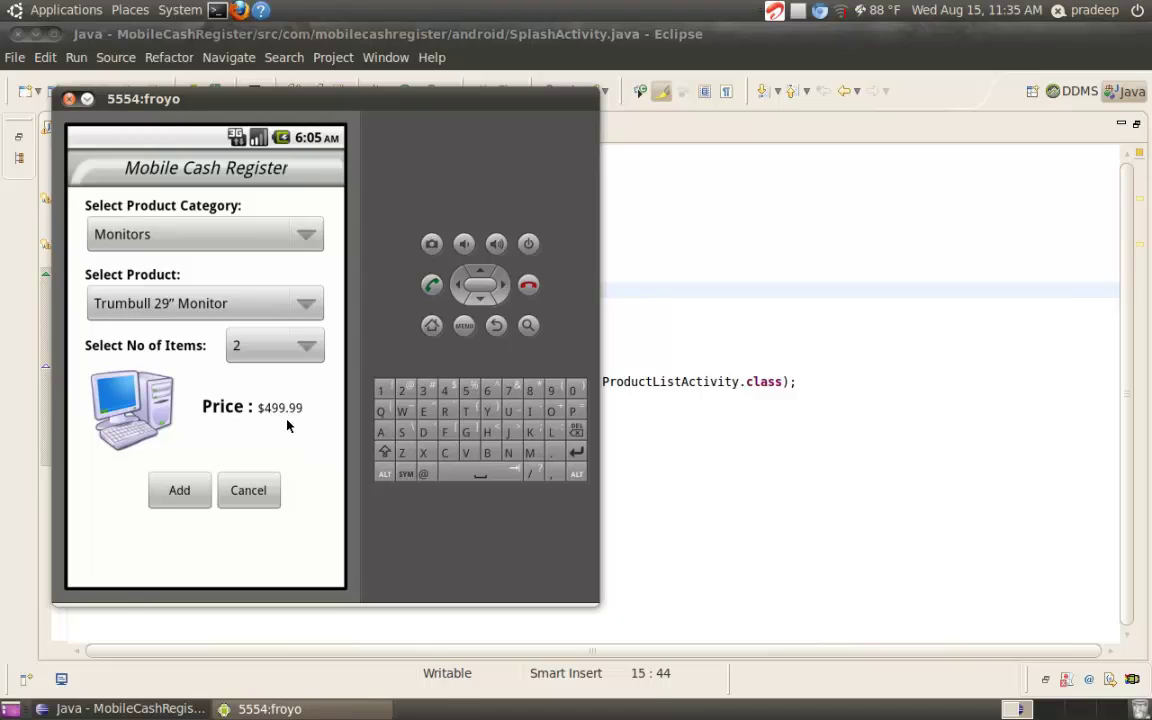
left_click(175, 505)
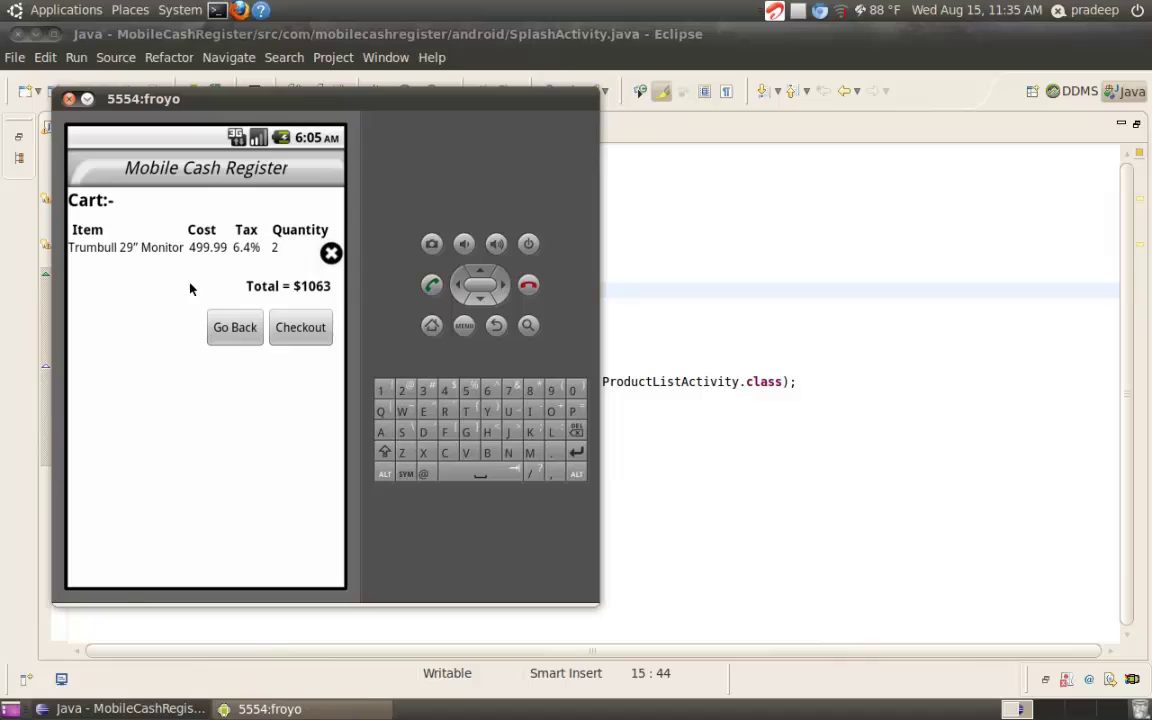
Go back and add three Trumbull Wireless Mice from Accessories, bringing the cart to $1255
left_click(231, 330)
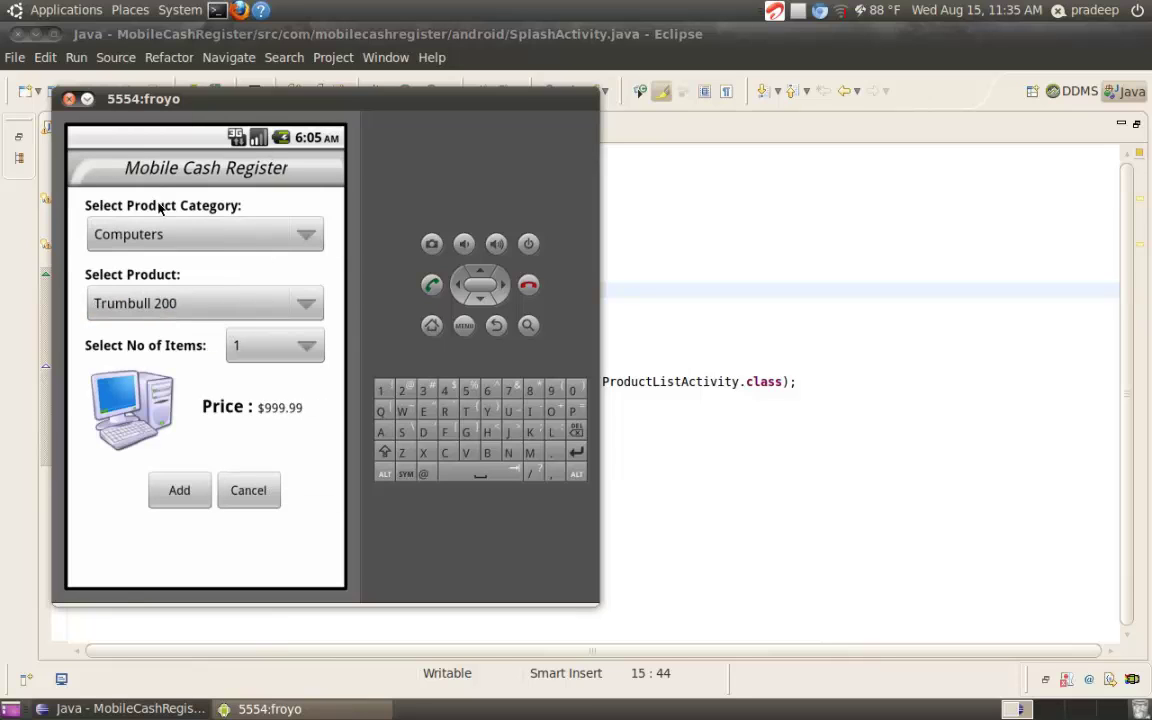
left_click(308, 233)
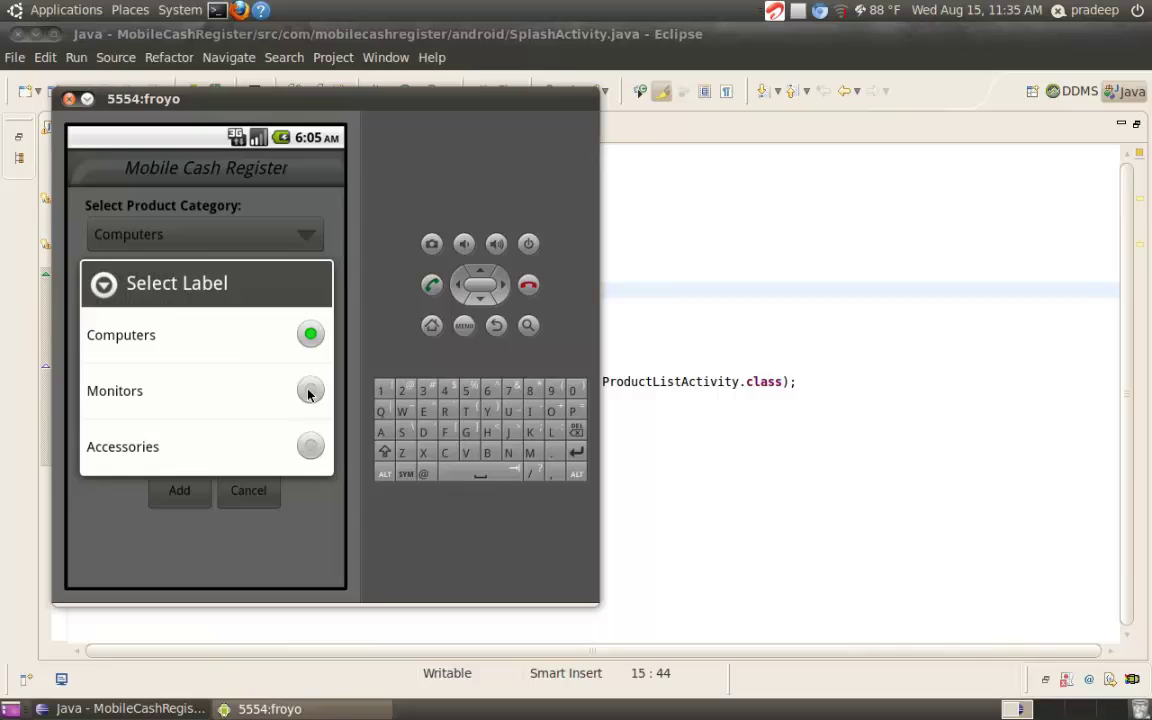
left_click(310, 455)
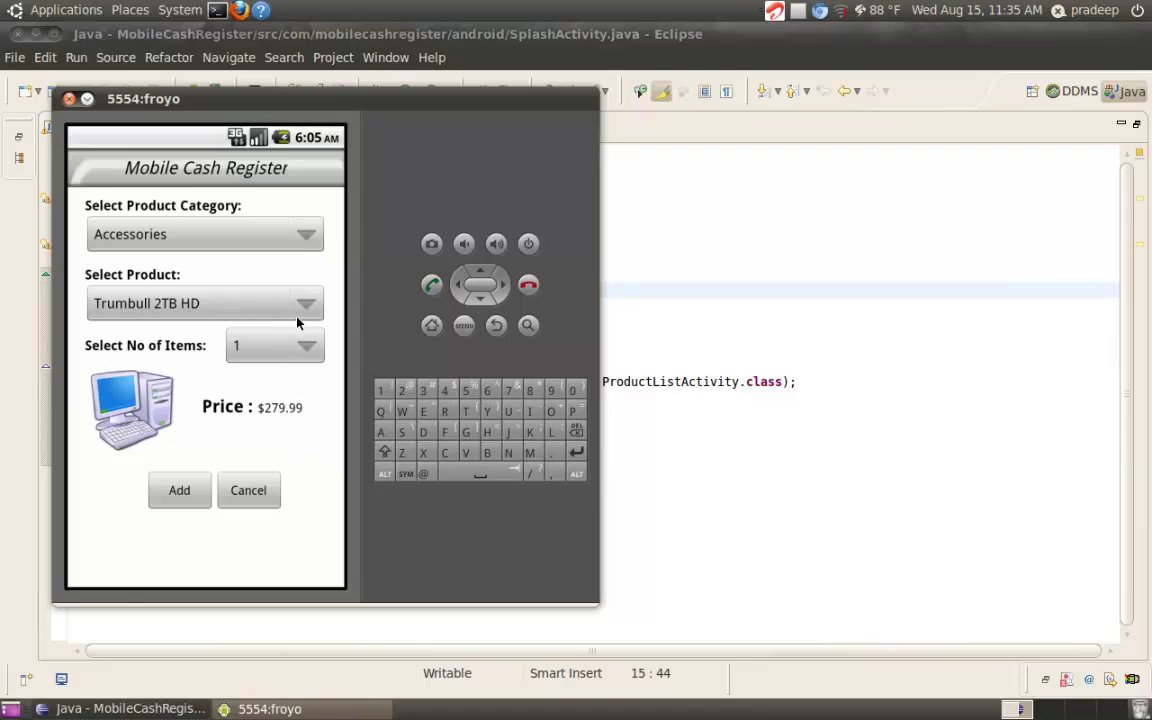
left_click(302, 312)
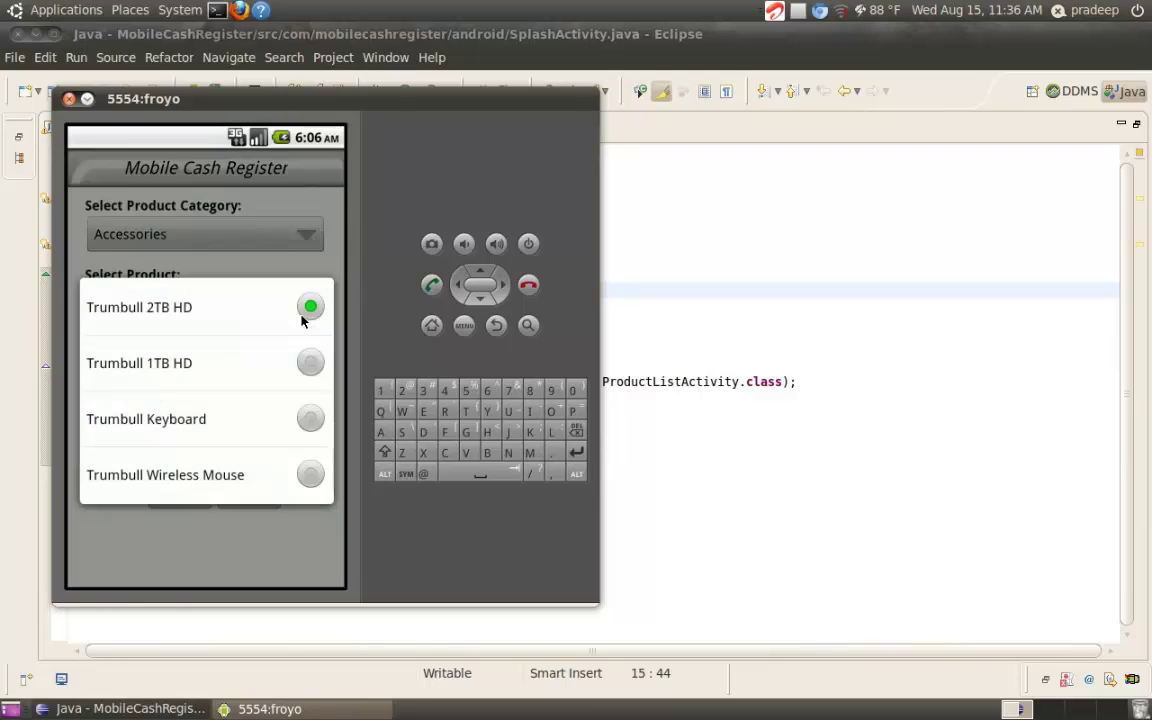
left_click(310, 478)
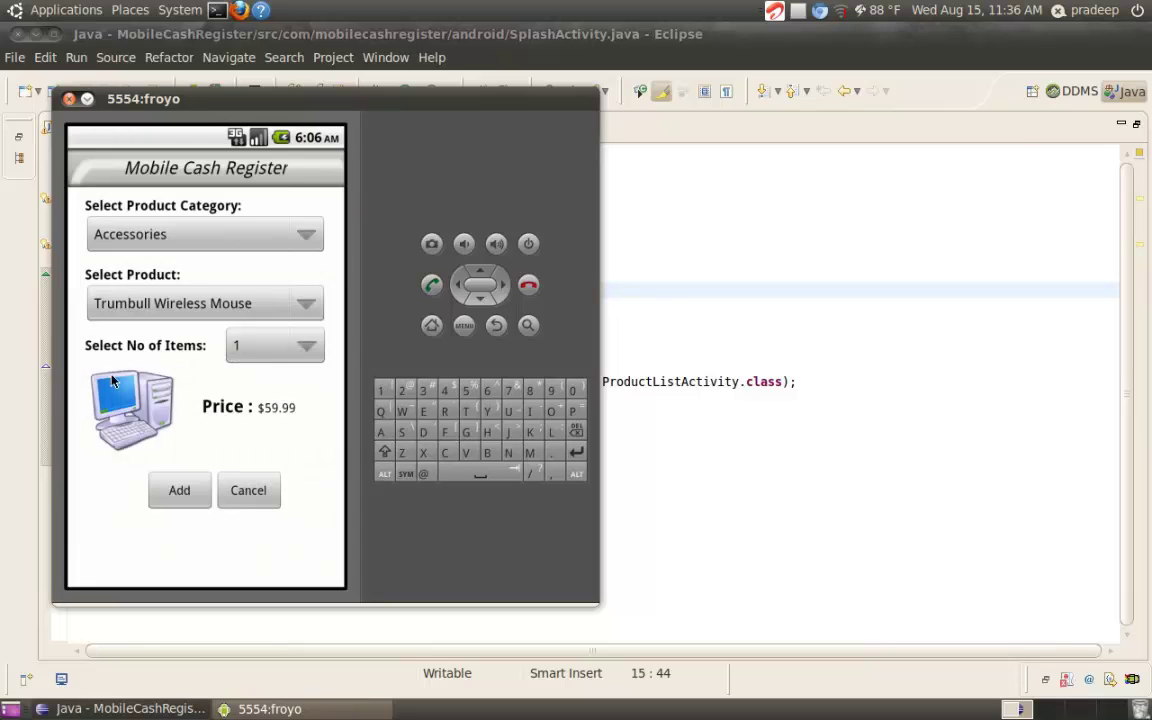
left_click(310, 345)
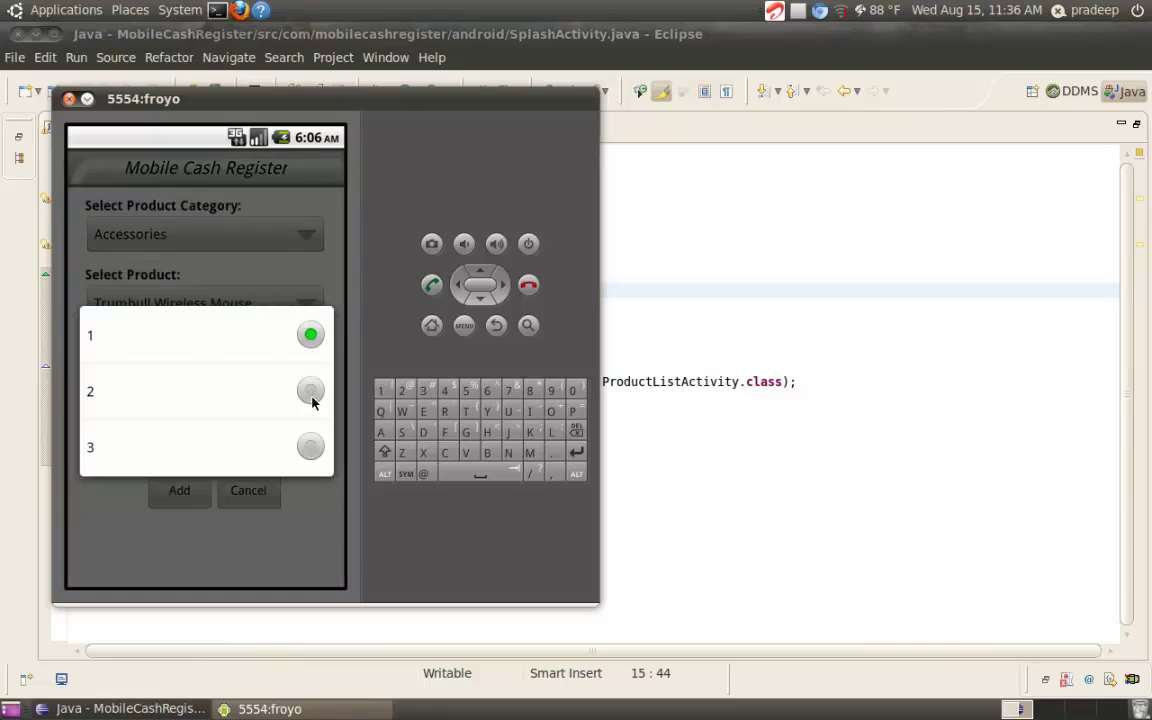
left_click(311, 447)
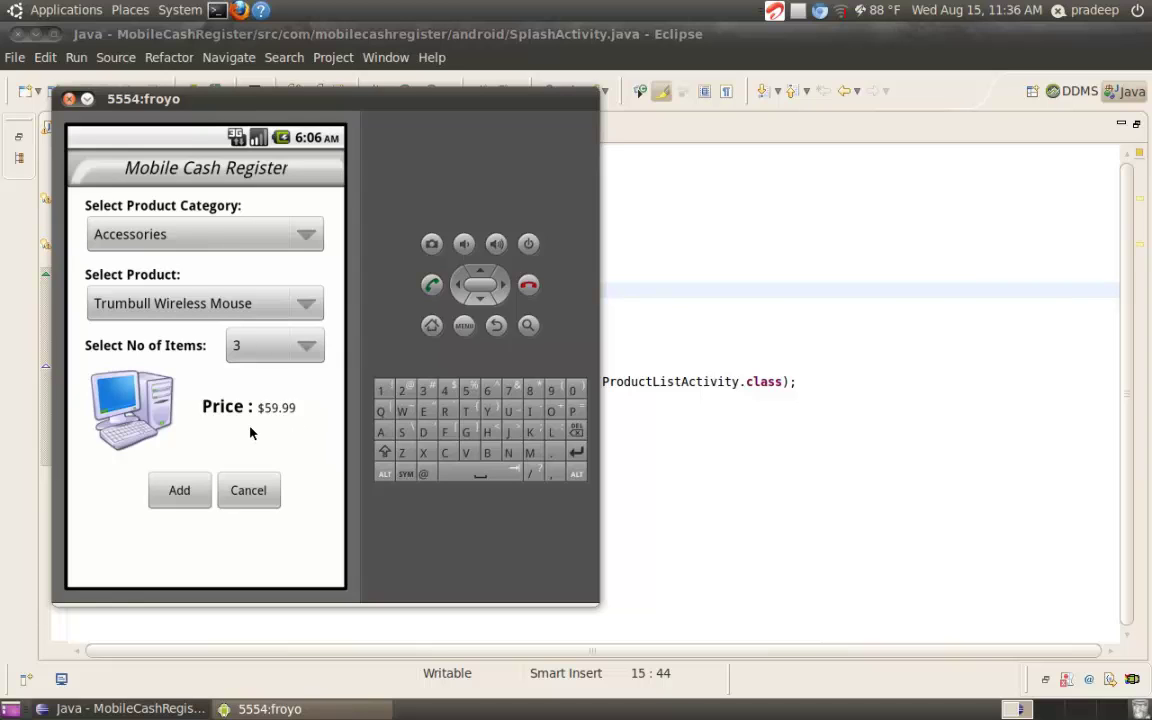
left_click(180, 490)
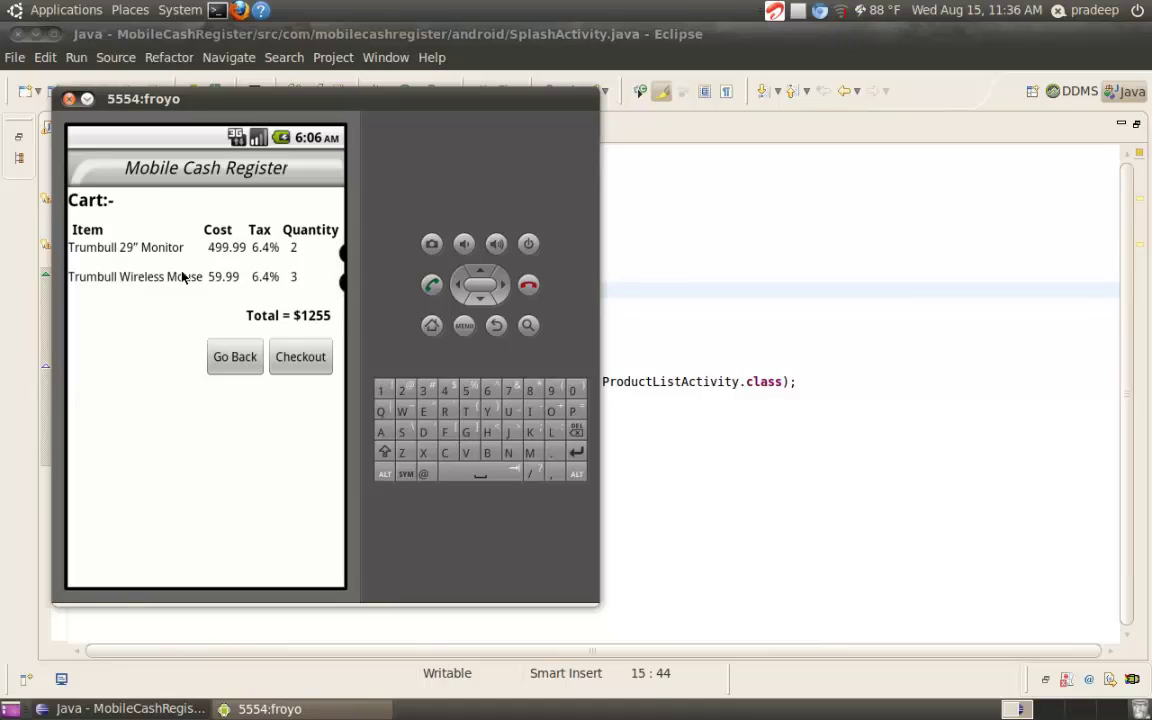
Delete the monitor line, leaving only the $191 of wireless mice, and check out
left_click(341, 259)
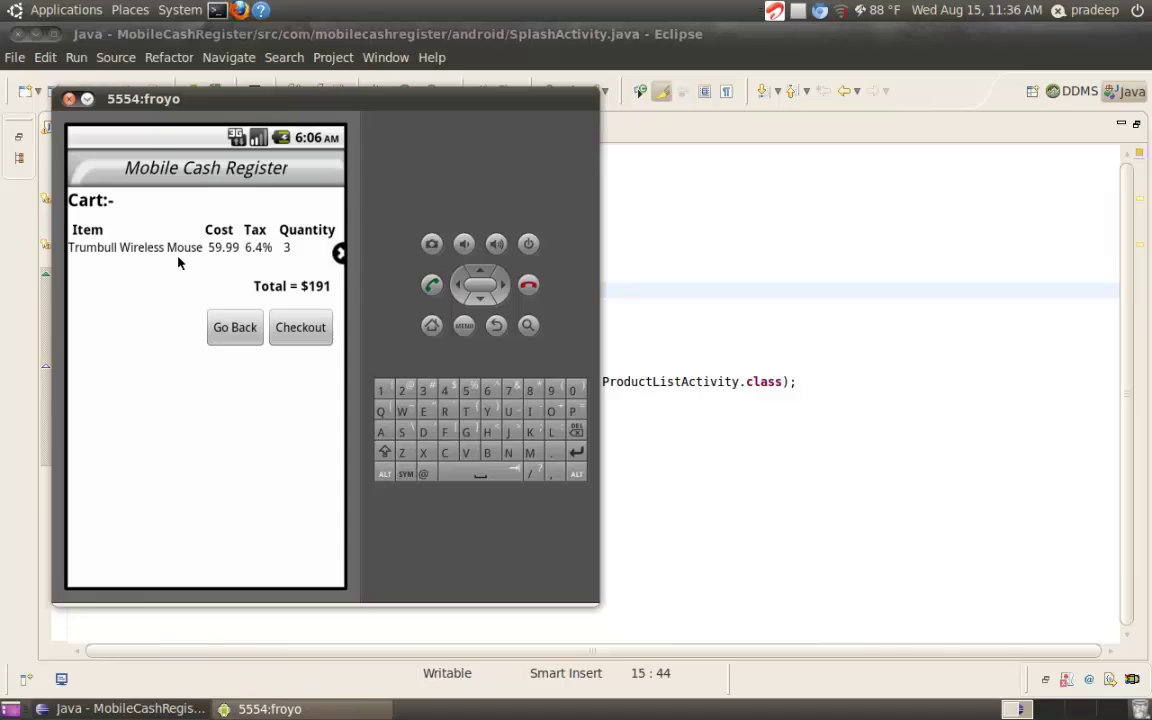
left_click(283, 335)
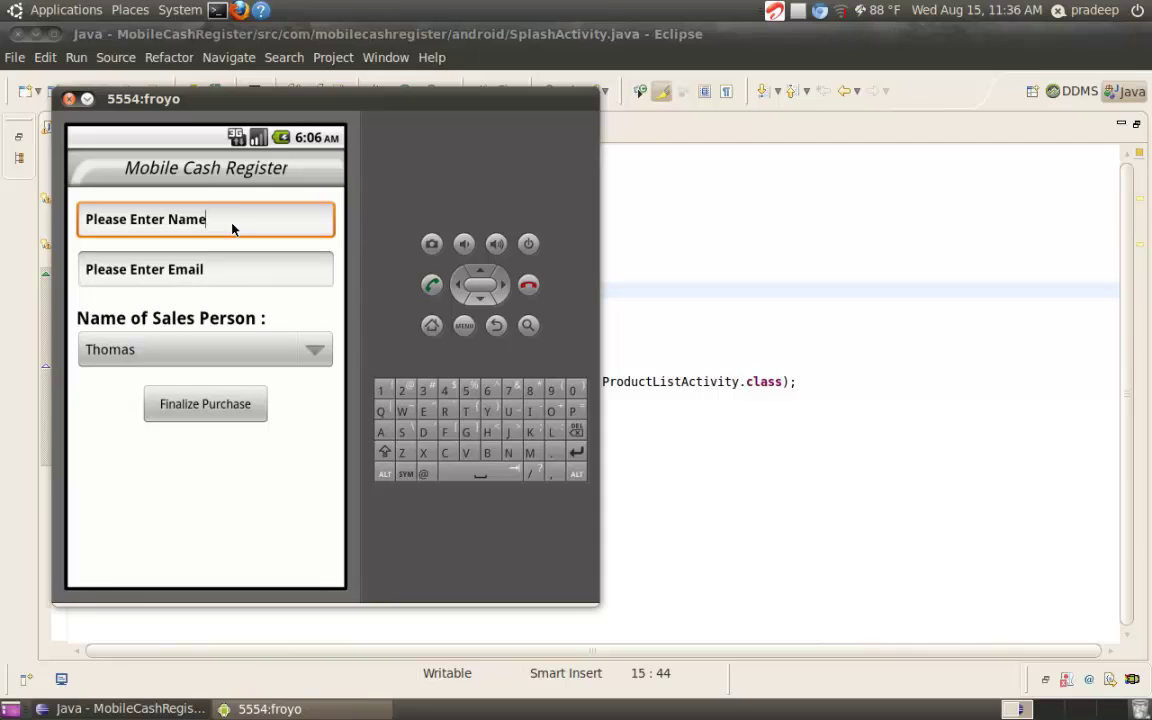
Replace the placeholders with the customer's name and e-mail, and change the sales person from Thomas to John
key("BackSpace")
key("BackSpace")
key("BackSpace")
key("BackSpace")
key("BackSpace")
key("BackSpace")
key("BackSpace")
key("BackSpace")
key("BackSpace")
key("BackSpace")
key("BackSpace")
key("BackSpace")
key("BackSpace")
key("BackSpace")
key("BackSpace")
key("BackSpace")
key("BackSpace")
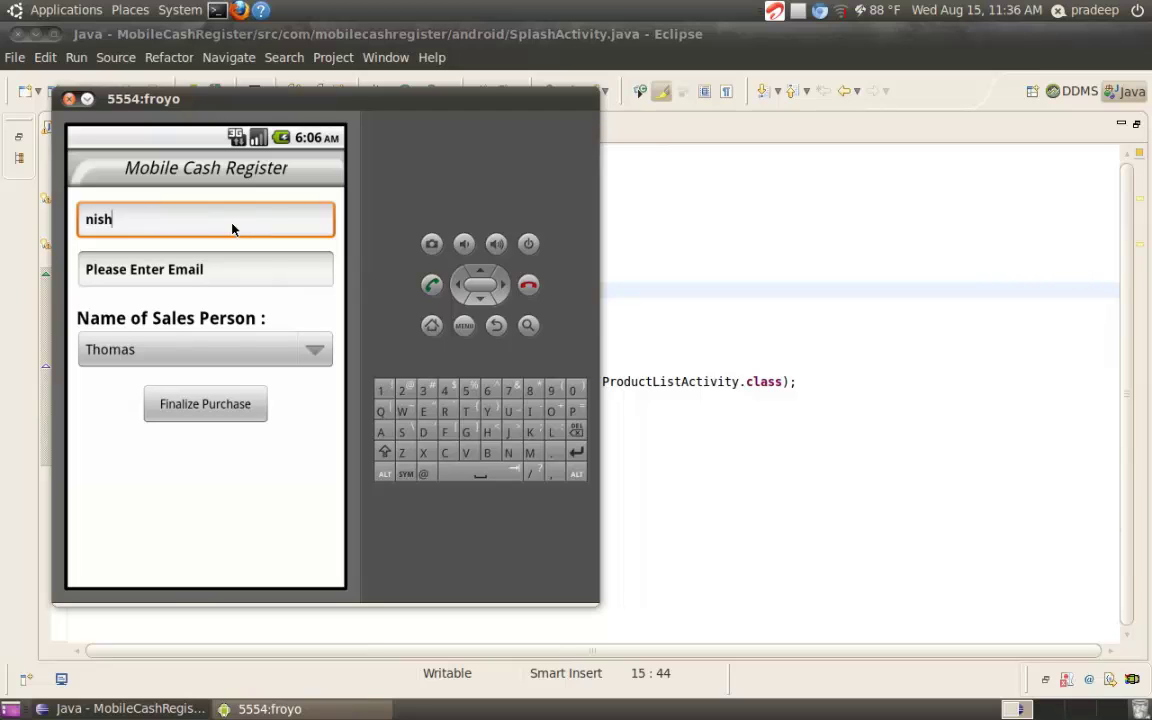
left_click(235, 271)
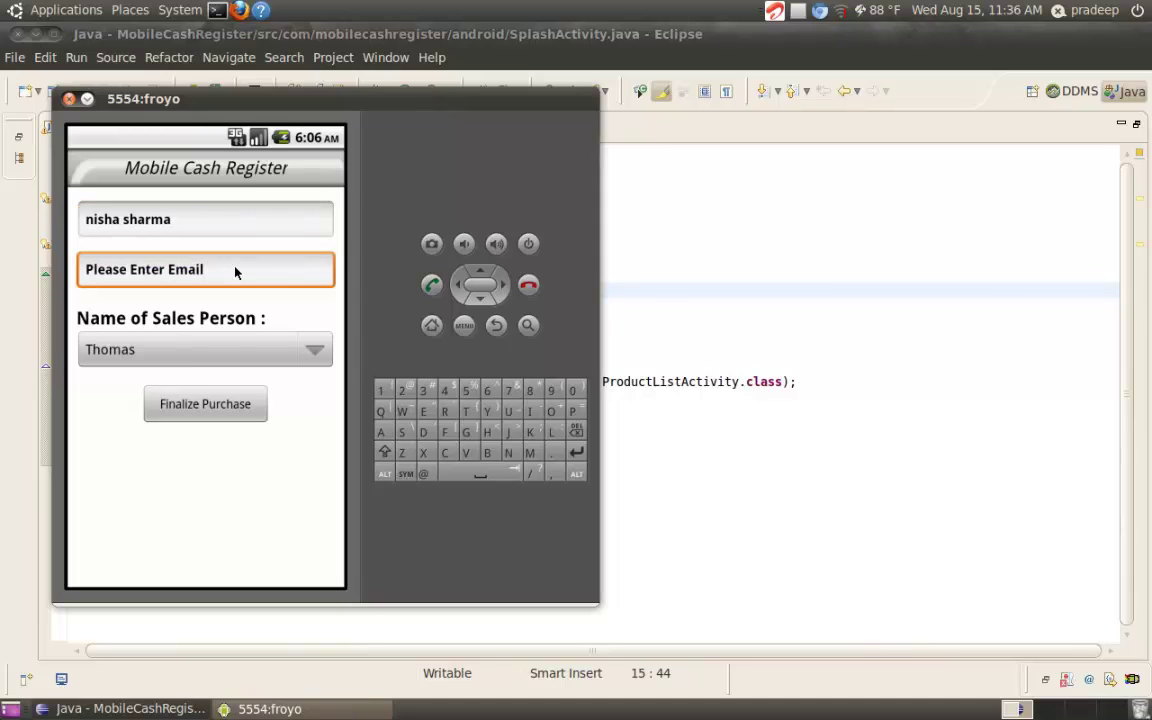
key("BackSpace")
key("BackSpace")
key("BackSpace")
key("BackSpace")
key("BackSpace")
key("BackSpace")
key("BackSpace")
key("BackSpace")
key("BackSpace")
key("BackSpace")
key("BackSpace")
key("BackSpace")
key("BackSpace")
key("BackSpace")
key("BackSpace")
key("BackSpace")
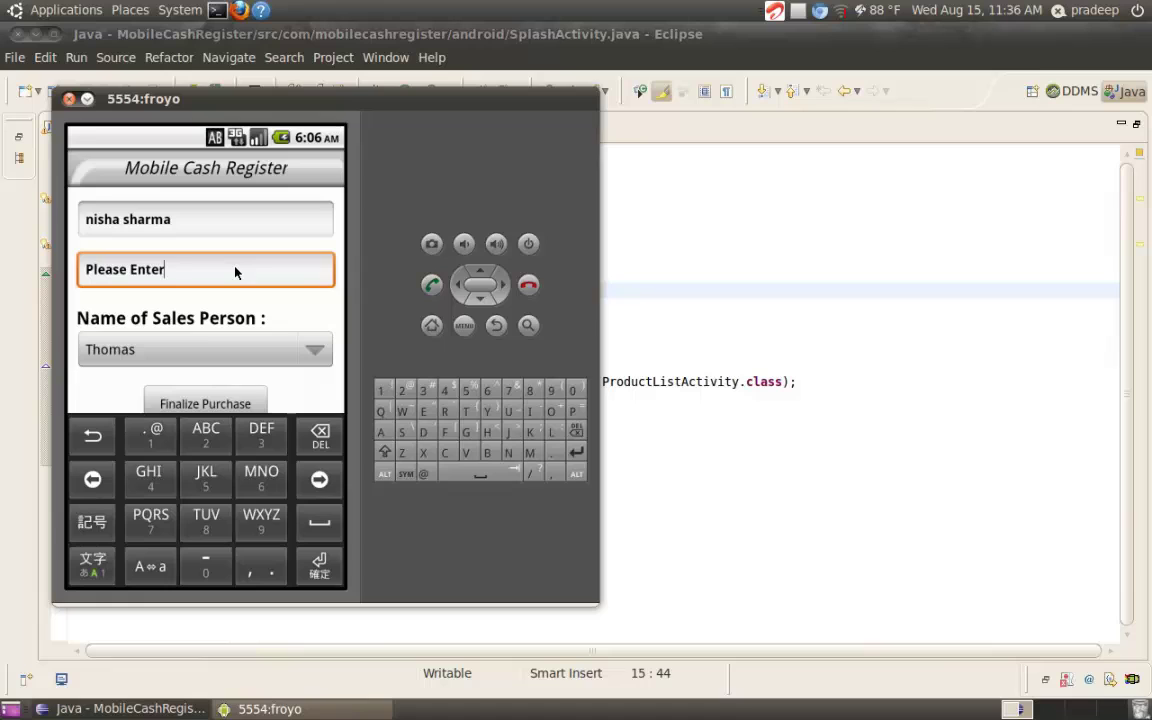
key("BackSpace")
key("BackSpace")
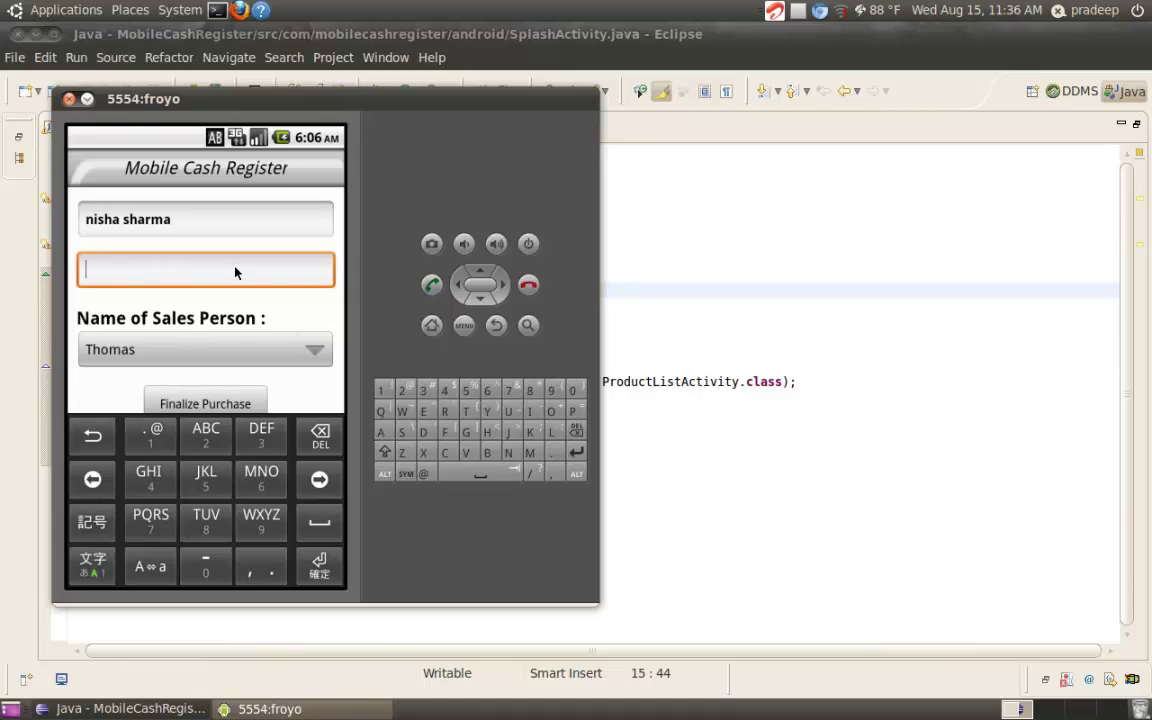
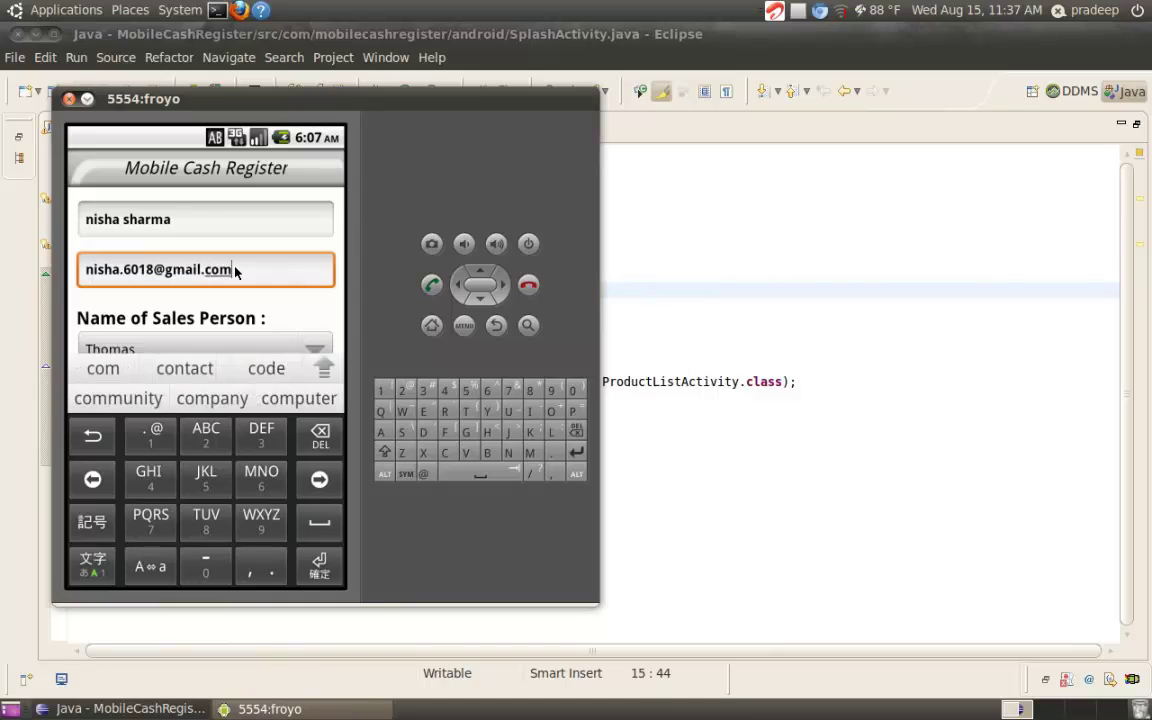
left_click(310, 350)
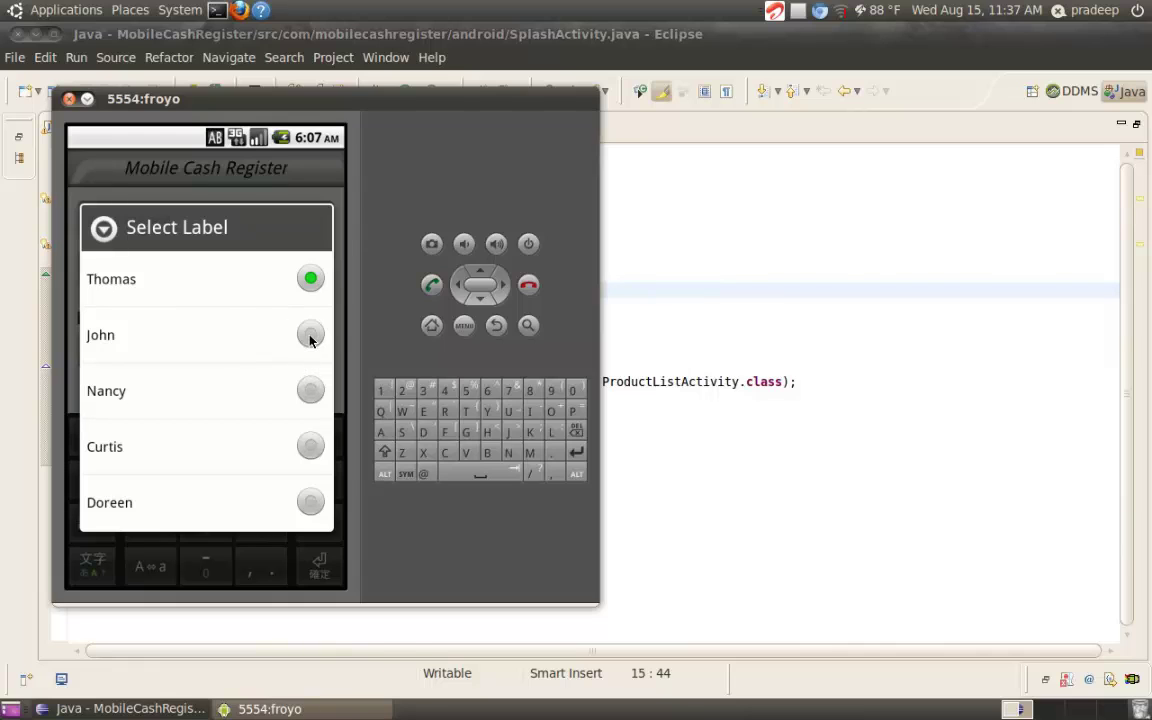
left_click(310, 338)
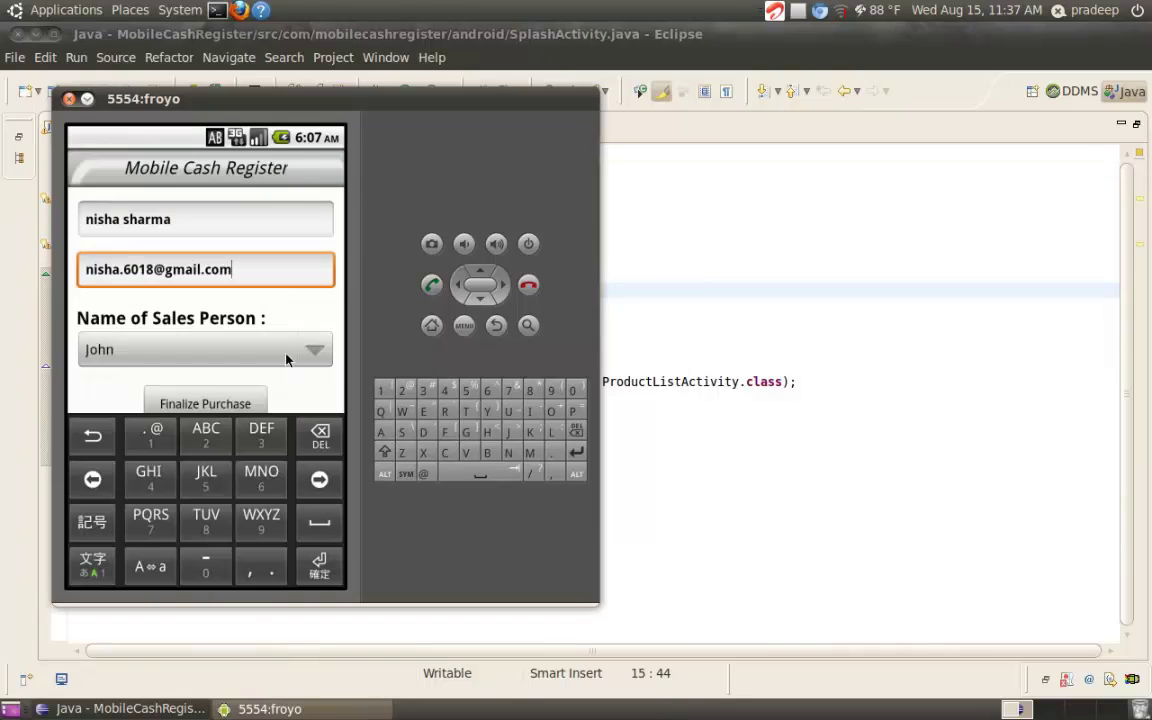
Finalize the purchase to show the Summary with three Trumbull Wireless Mice totalling $191
left_click(218, 403)
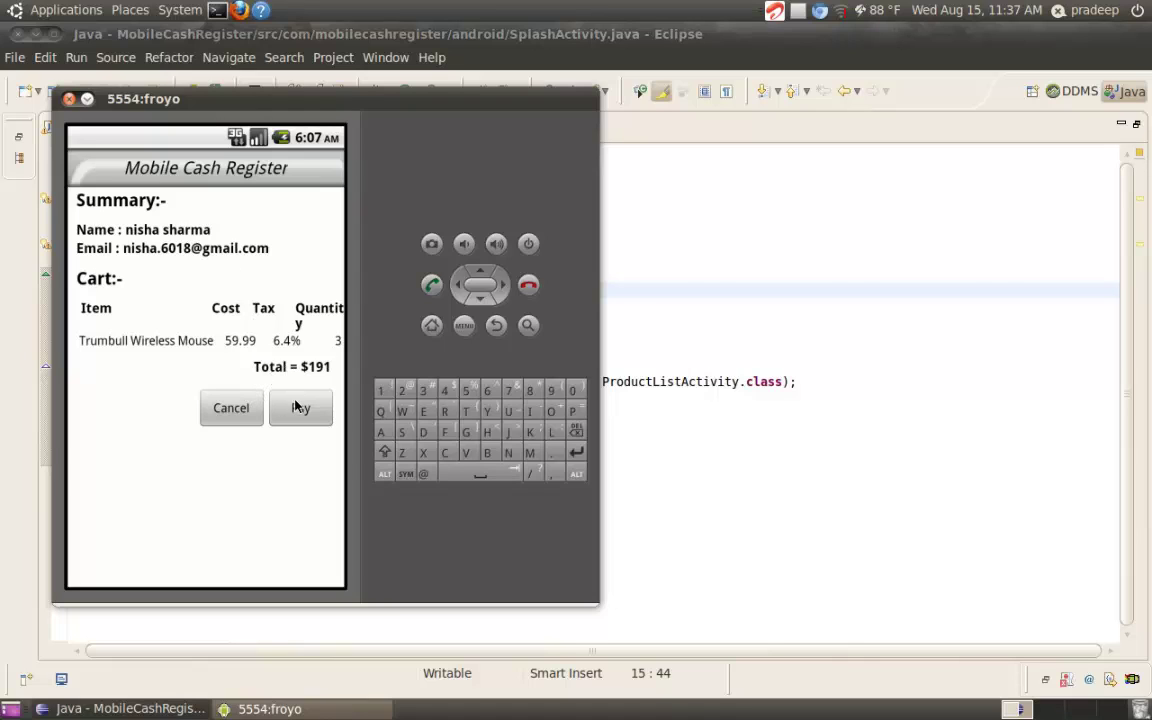
Pay for the $191 order to reach the 'Payment success.!!' message
left_click(298, 406)
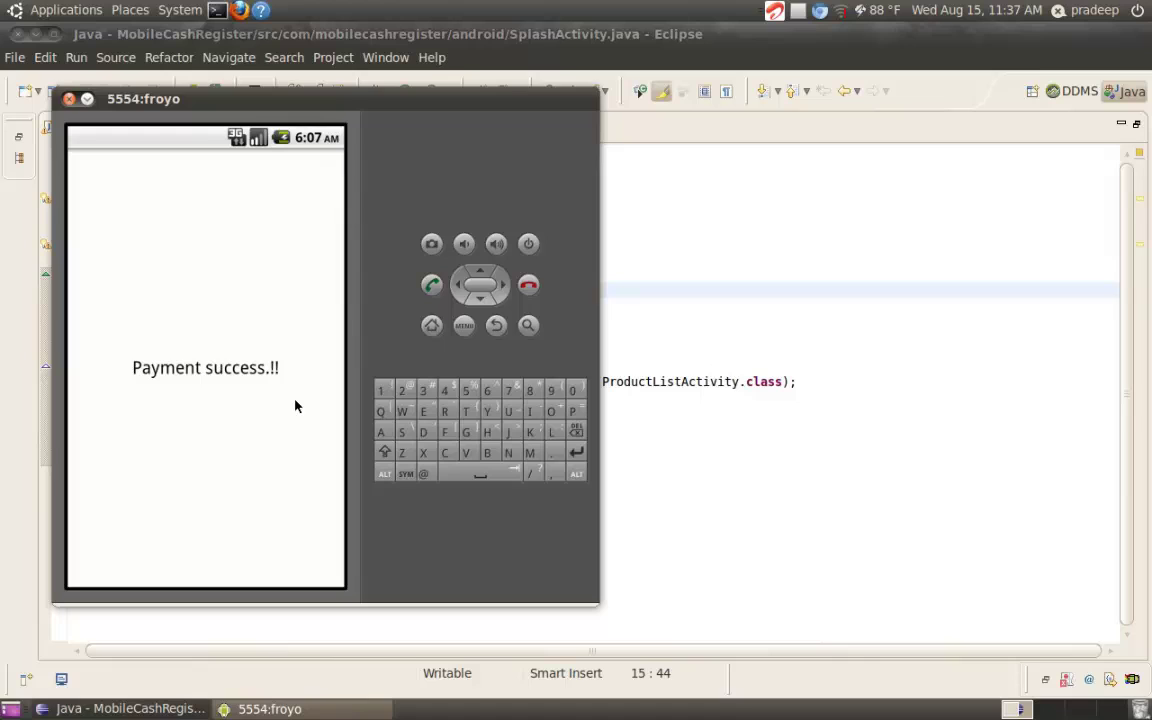